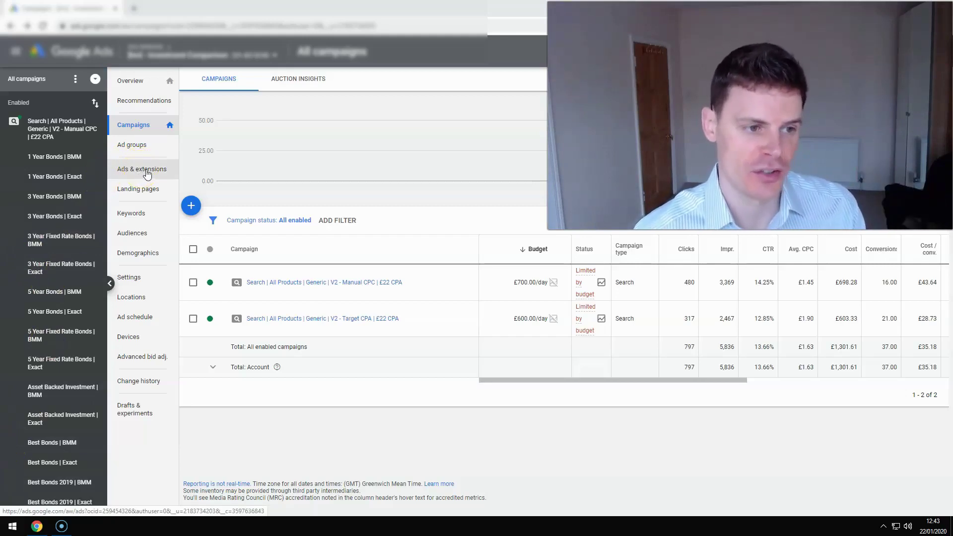
# From the Ads & extensions Extensions tab, start a new Sitelink extension at account level.
pyautogui.click(147, 172)
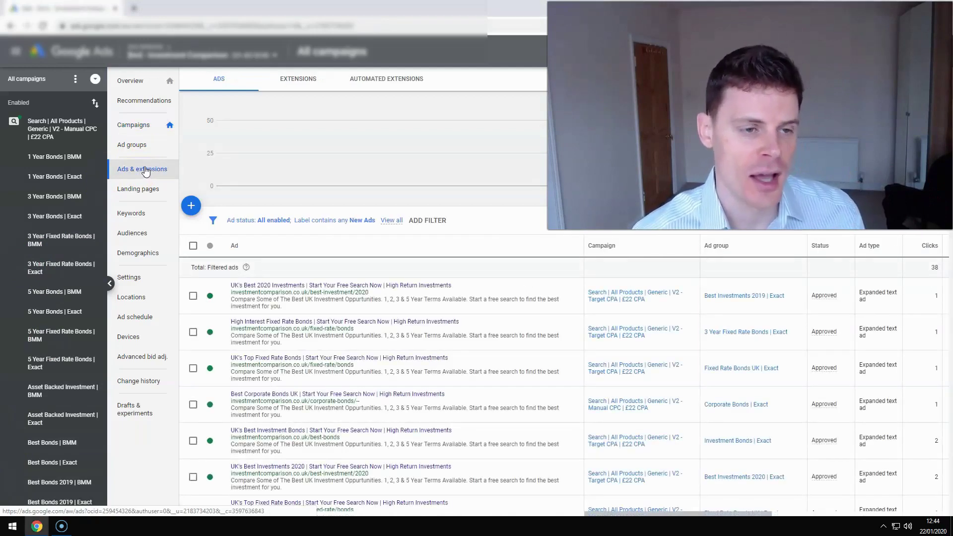
pyautogui.click(305, 82)
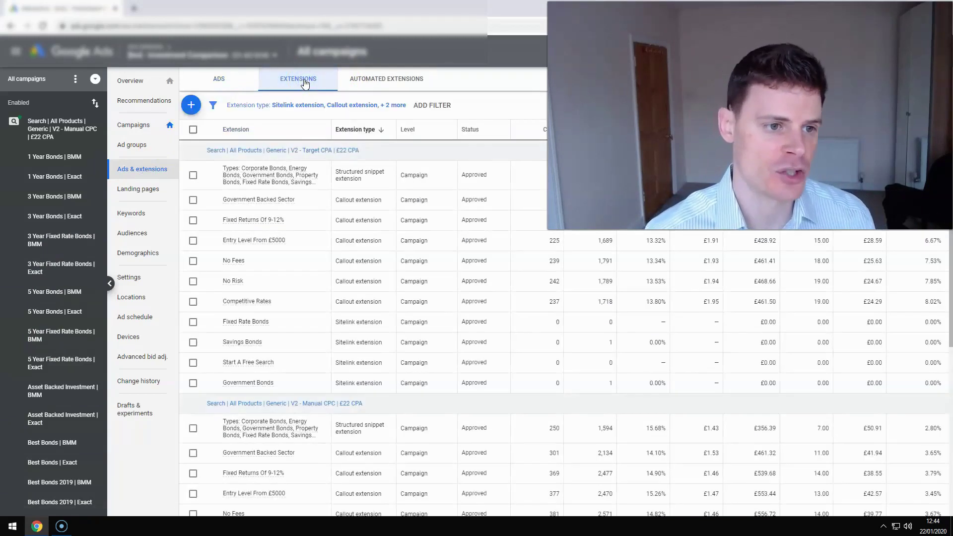
pyautogui.click(271, 119)
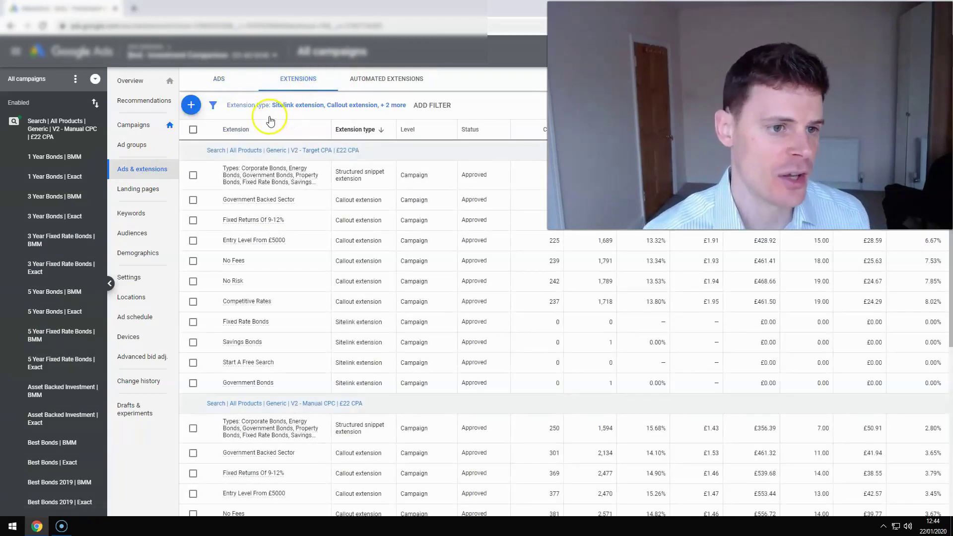
pyautogui.click(192, 106)
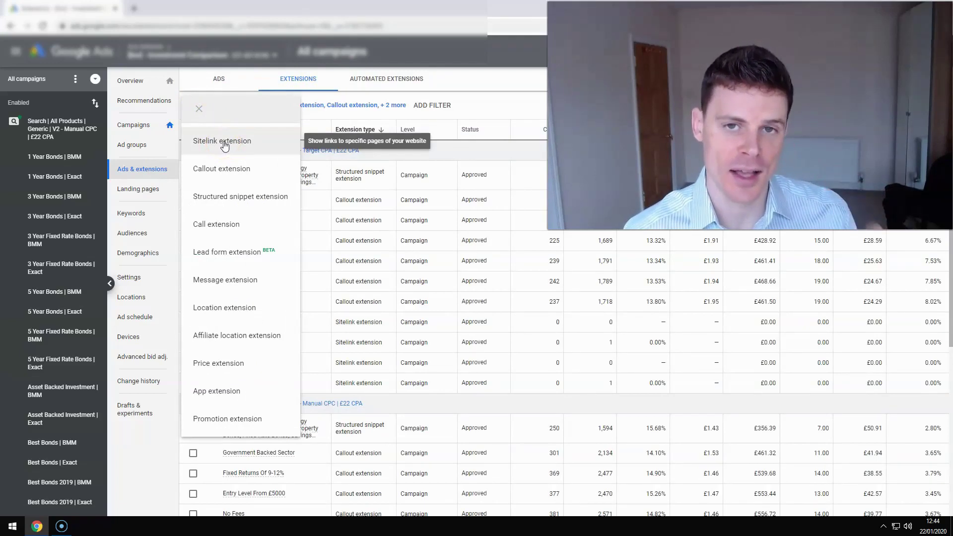
pyautogui.click(224, 143)
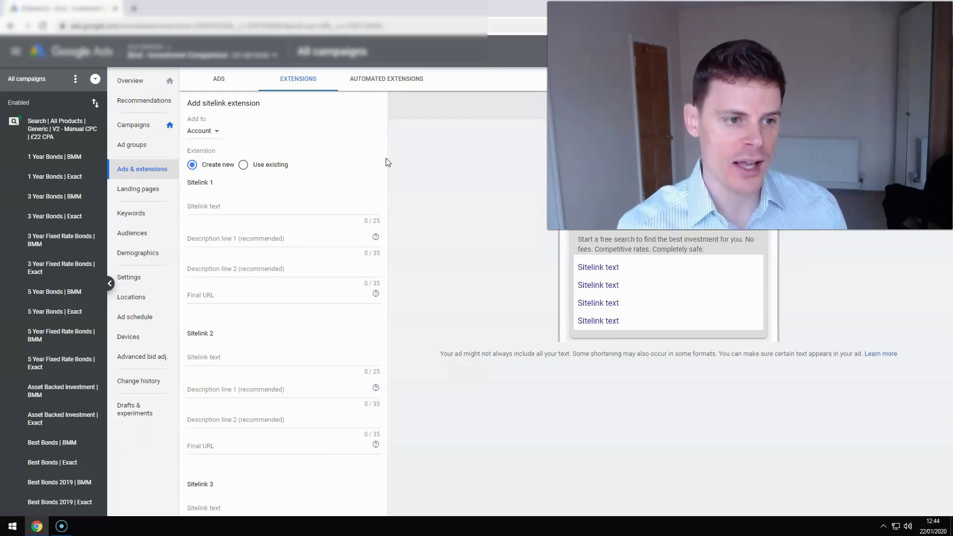
pyautogui.click(350, 145)
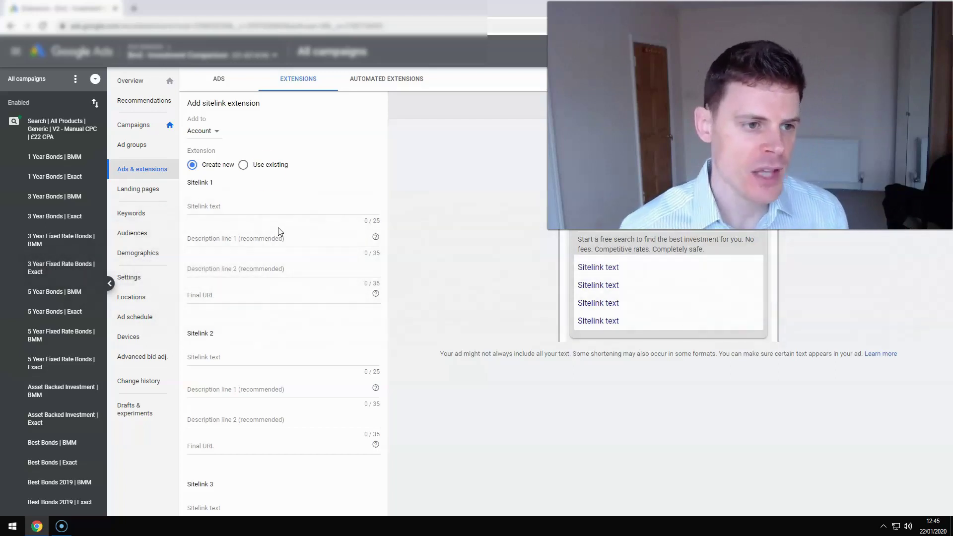
# Show the Account, Campaign and Ad group level choices in the 'Add to' dropdown.
pyautogui.click(204, 131)
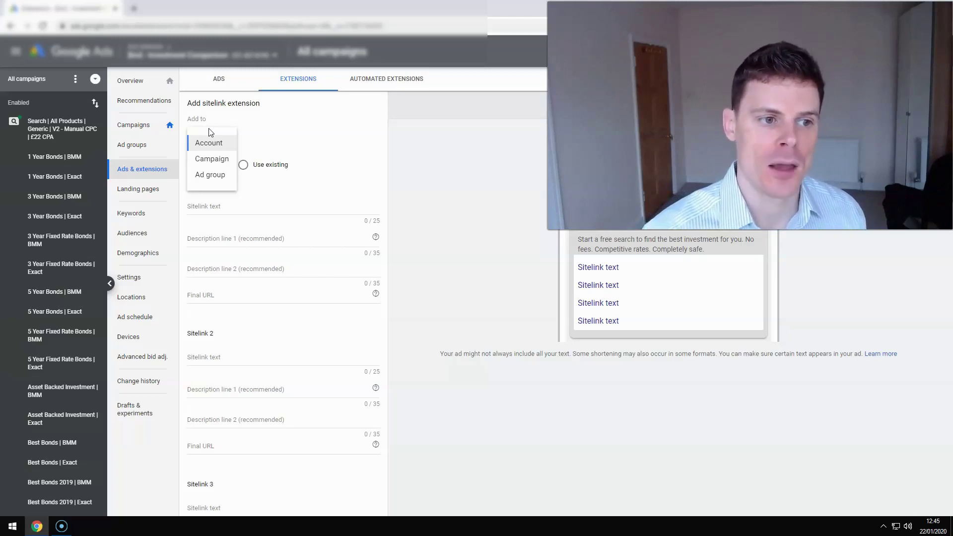
# Switch the sitelink's 'Add to' level from Account to Campaign, leaving campaign selection for later.
pyautogui.click(215, 161)
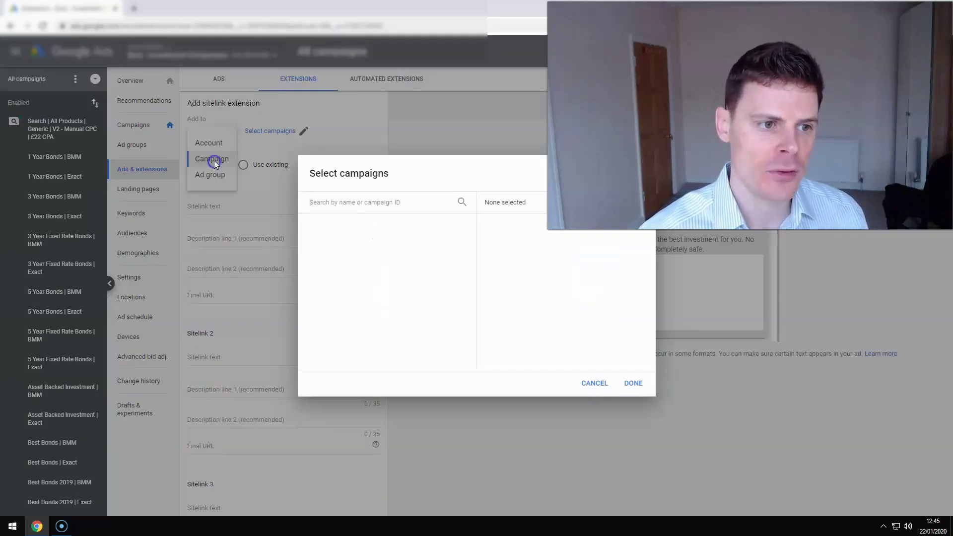
pyautogui.click(590, 381)
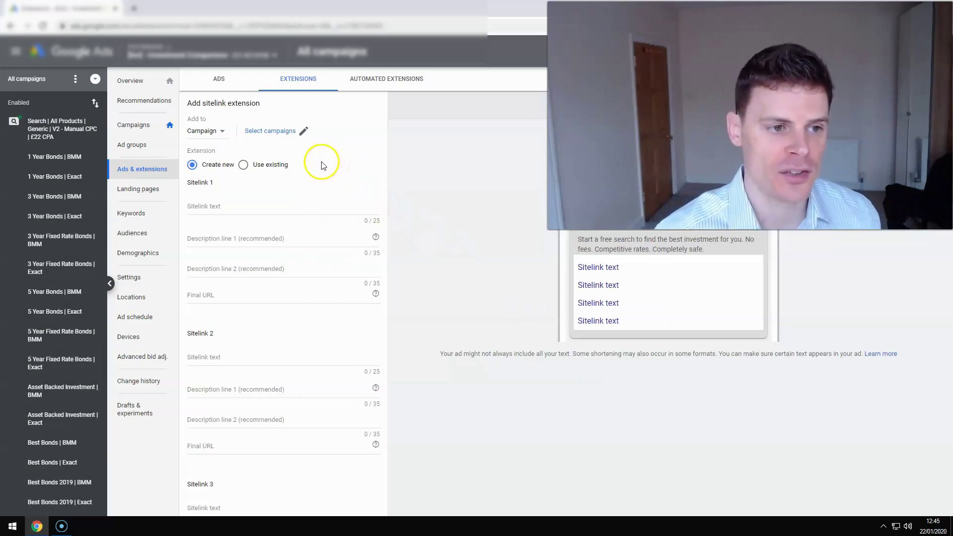
pyautogui.click(221, 130)
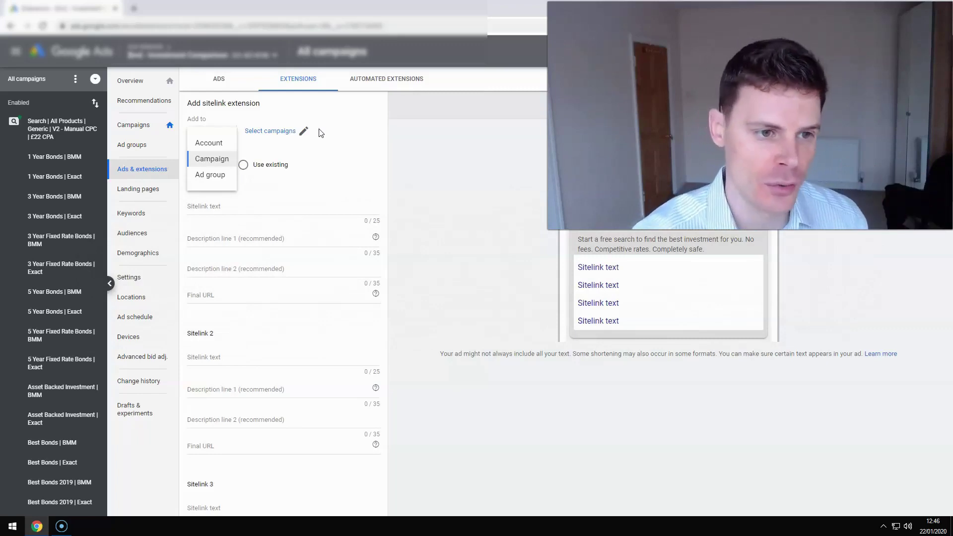
pyautogui.click(320, 130)
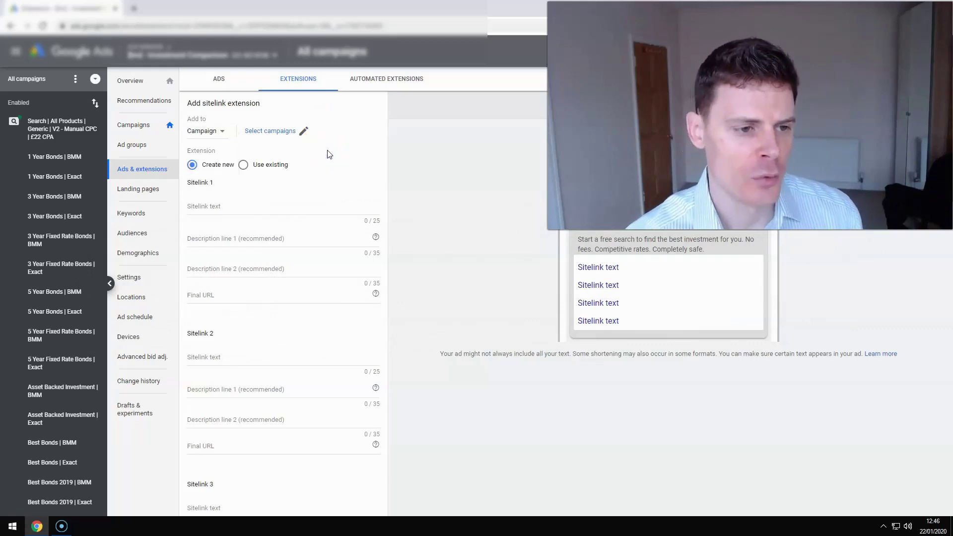
pyautogui.click(268, 207)
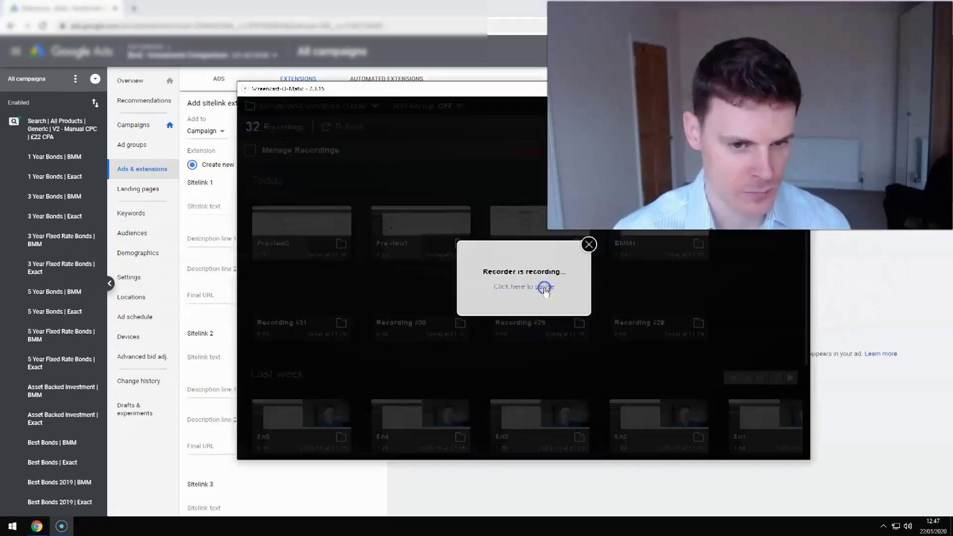
pyautogui.click(229, 323)
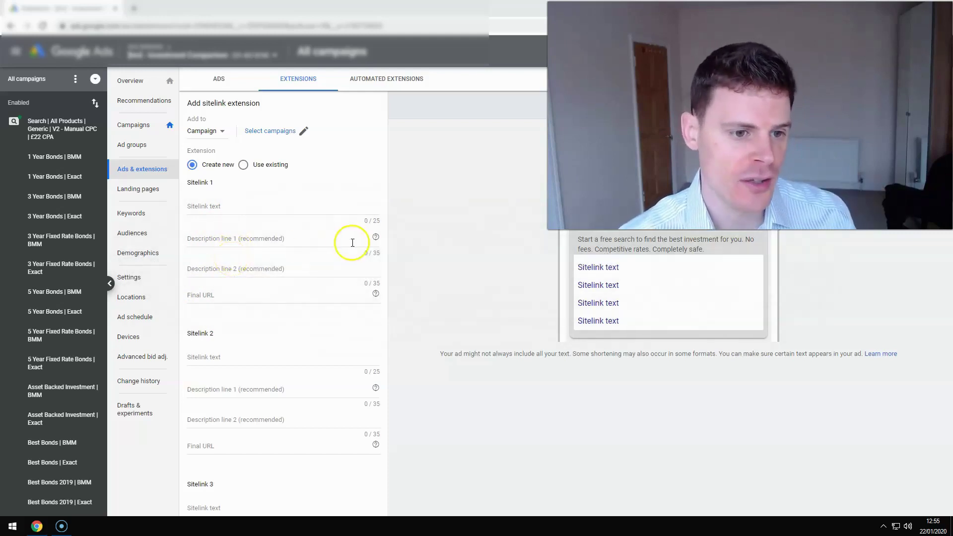
pyautogui.moveTo(378, 243)
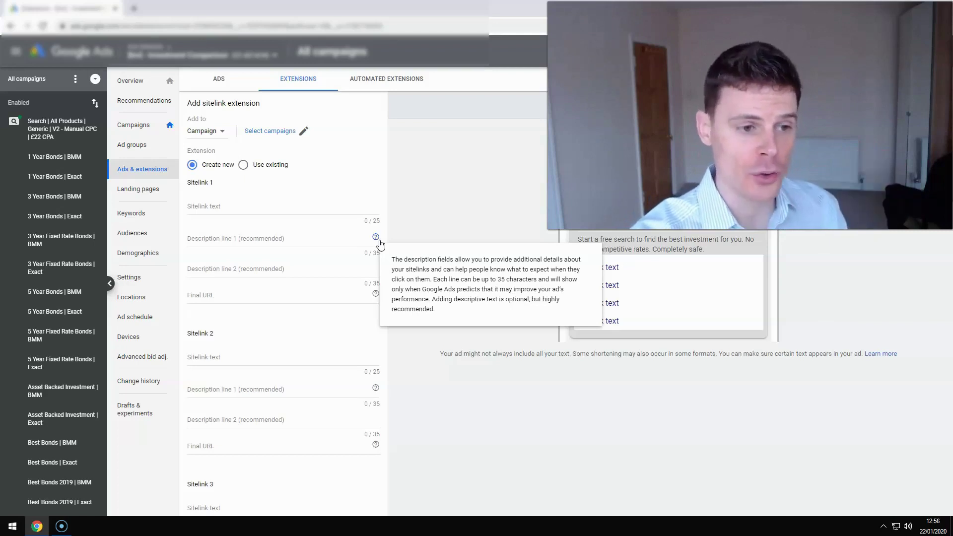
pyautogui.click(301, 207)
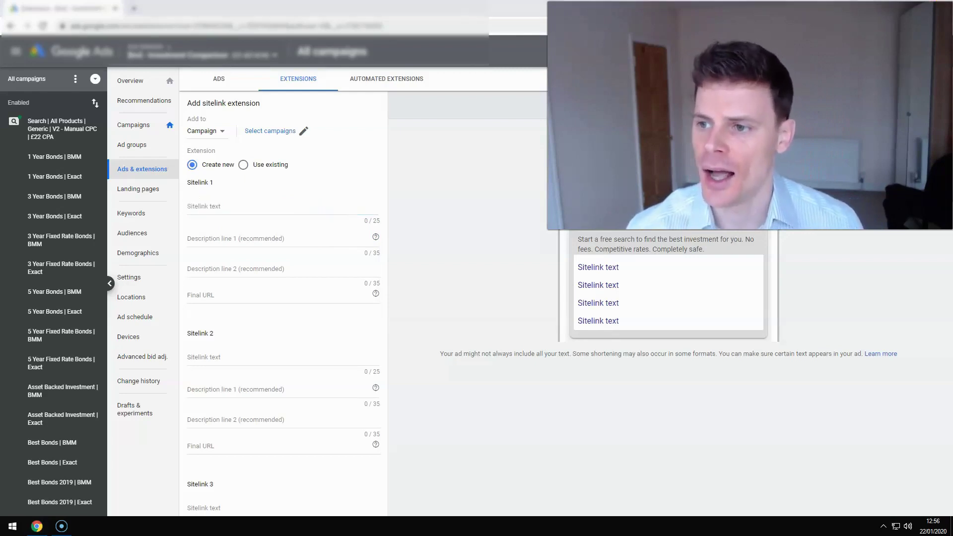
pyautogui.click(216, 208)
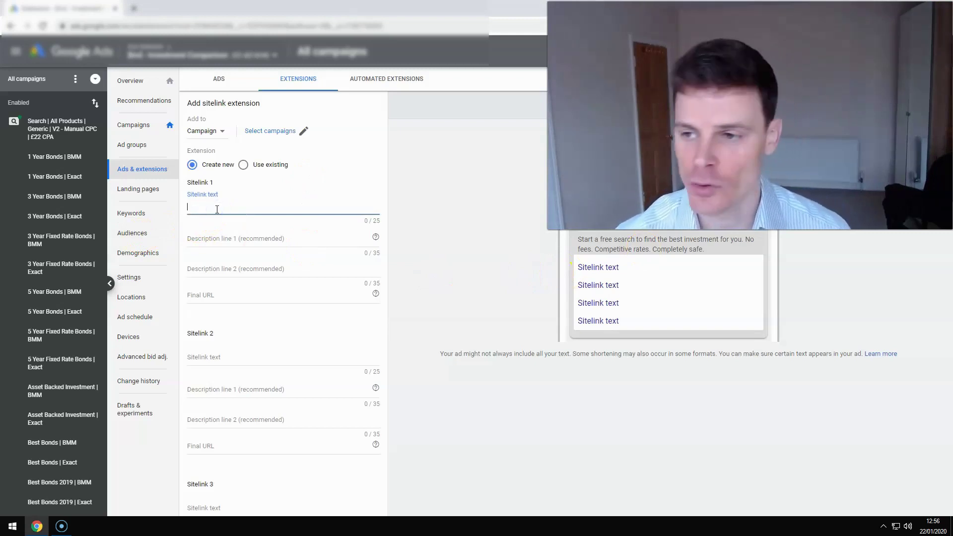
# Give Sitelink 1 the text 'Free Investment Search' and descriptions 'Start a free search today to find' / 'the best investment for you'.
pyautogui.write('F')
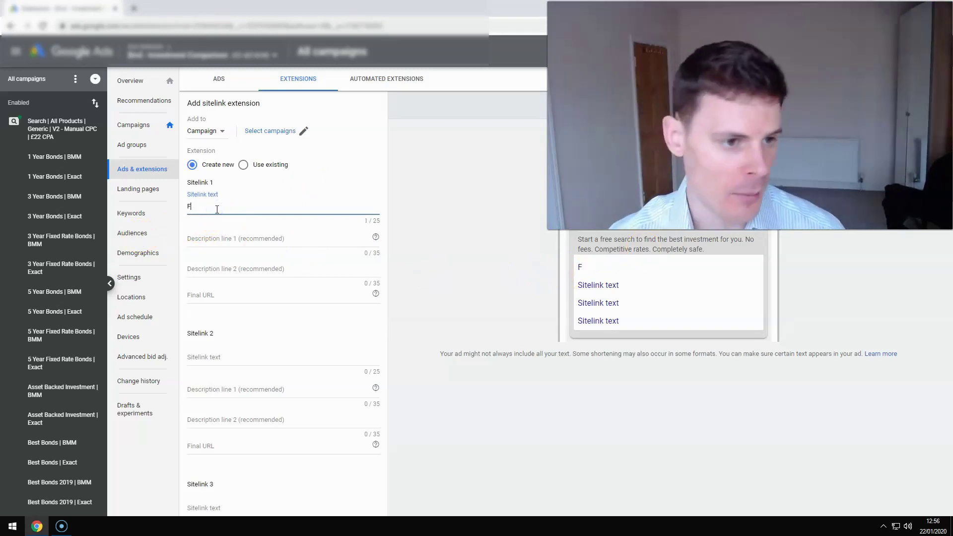
pyautogui.write('ree I')
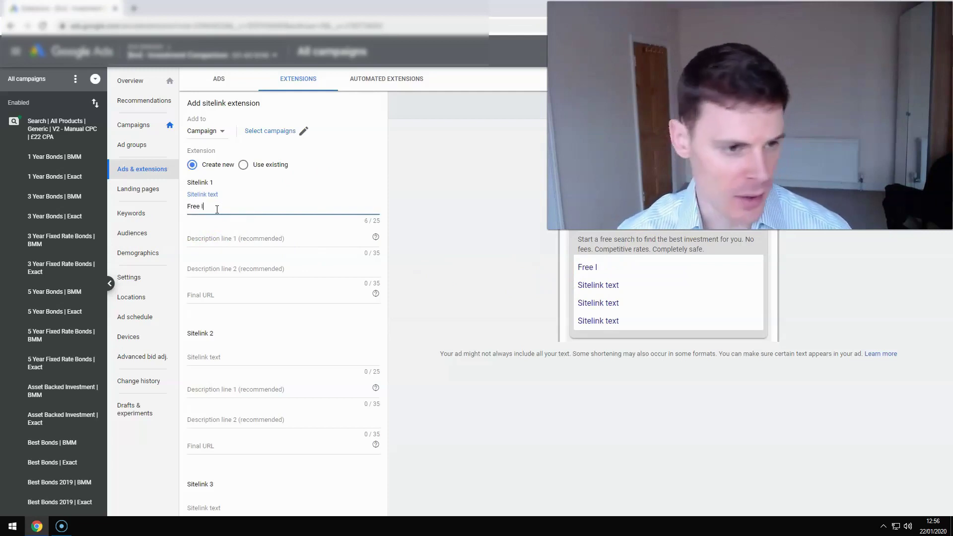
pyautogui.write('nvestment')
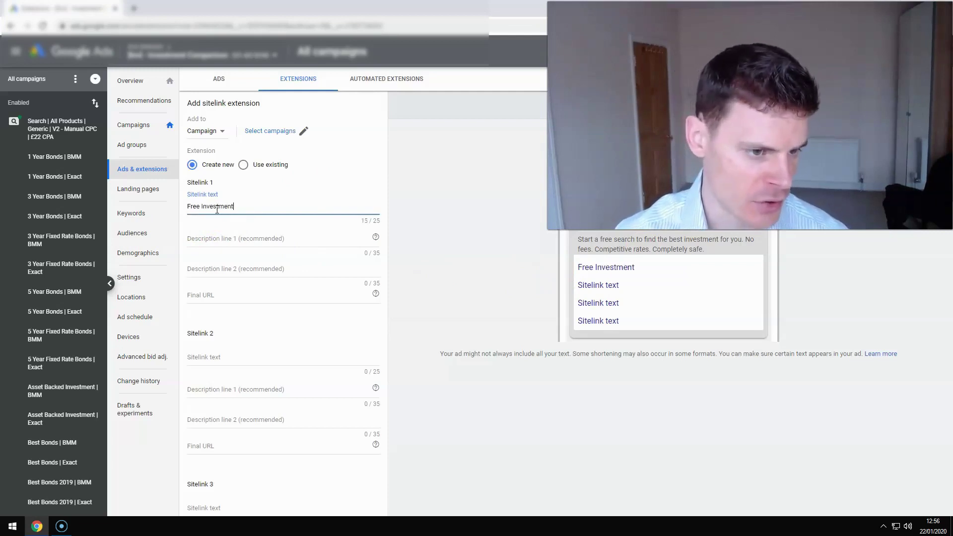
pyautogui.write(' Search')
pyautogui.press('Tab')
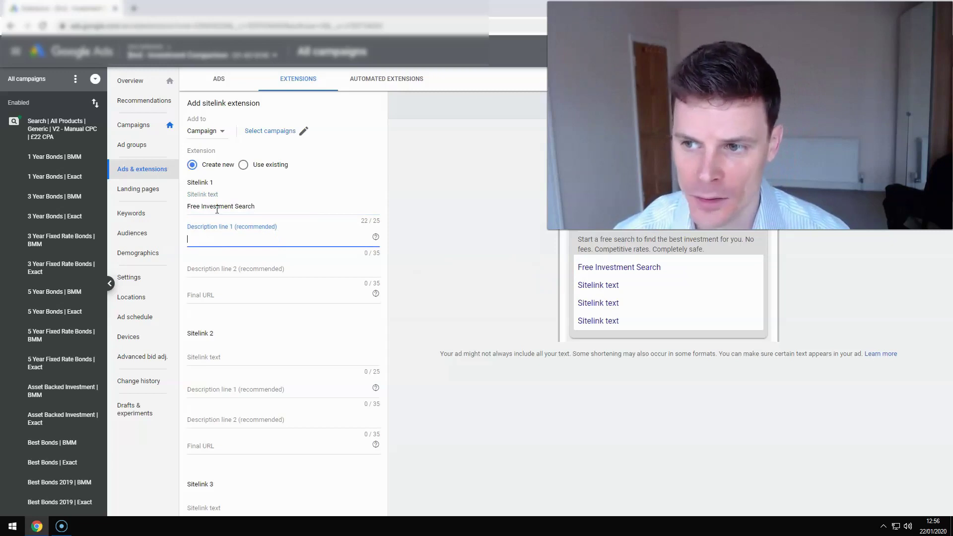
pyautogui.write('Start a fre')
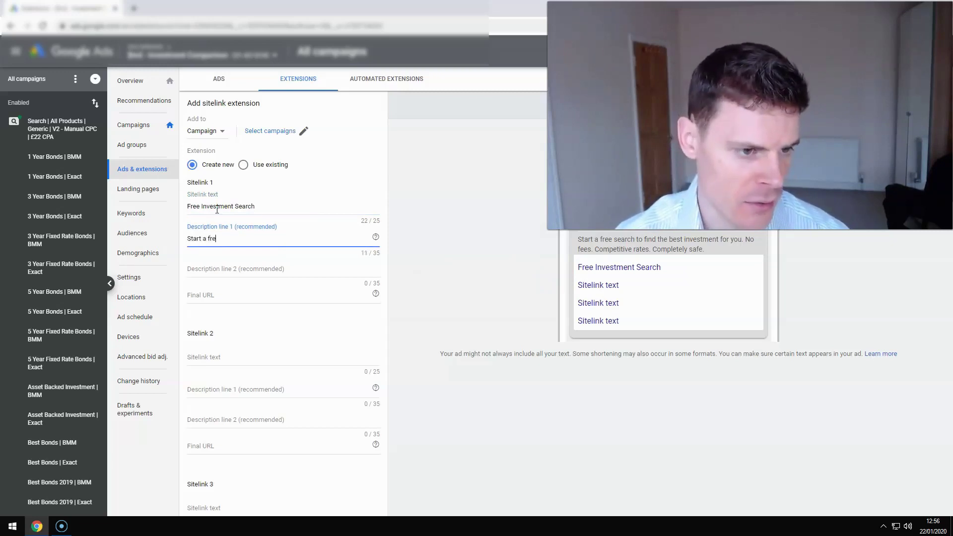
pyautogui.write('e search today')
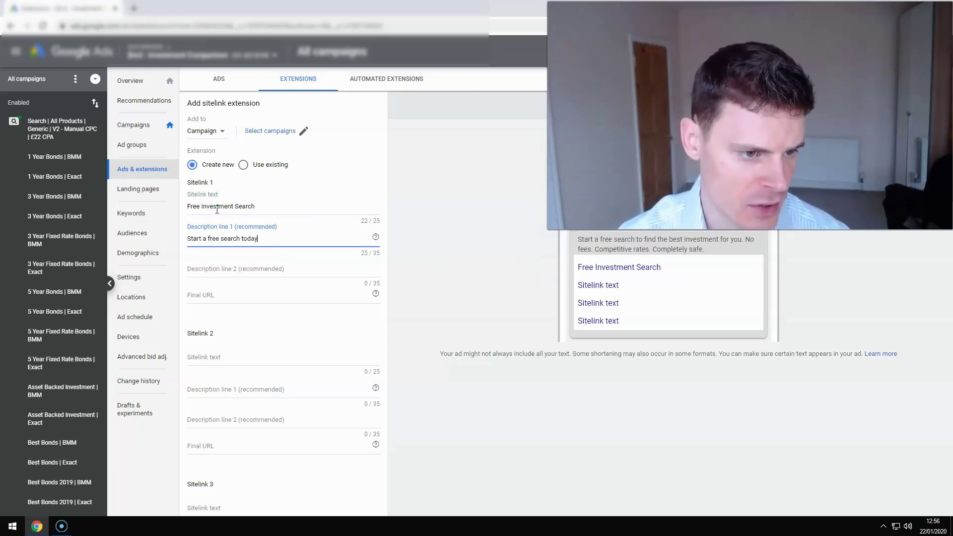
pyautogui.write(' to find')
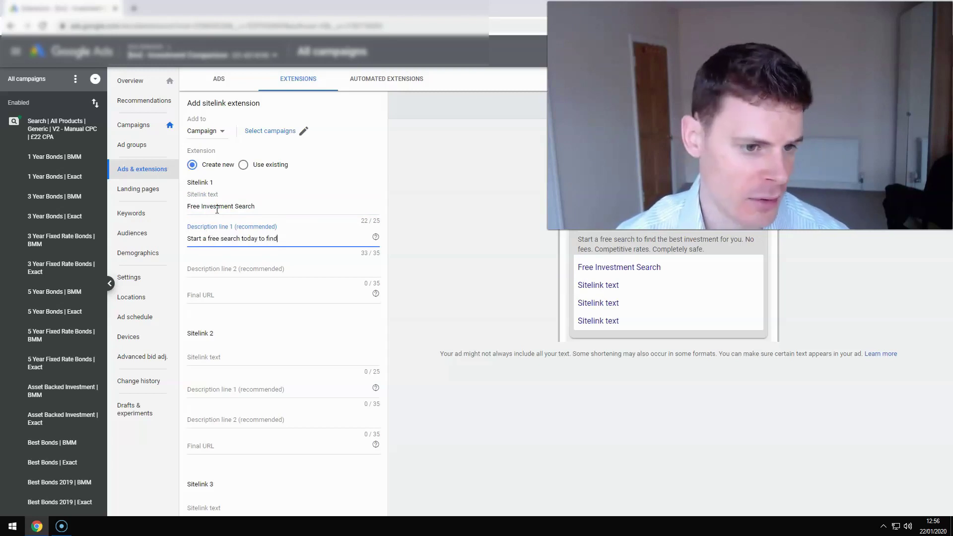
pyautogui.click(262, 268)
pyautogui.write('the best')
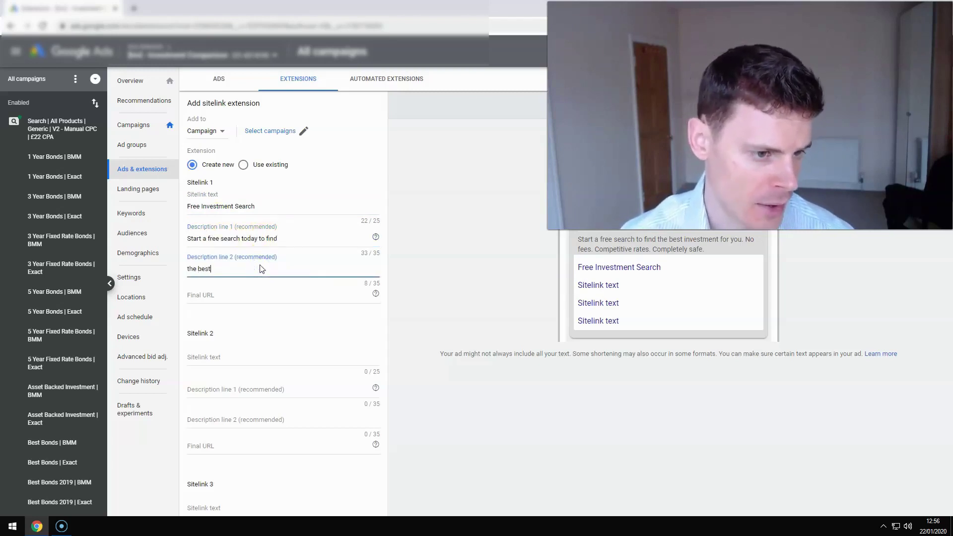
pyautogui.write(' investment for you.')
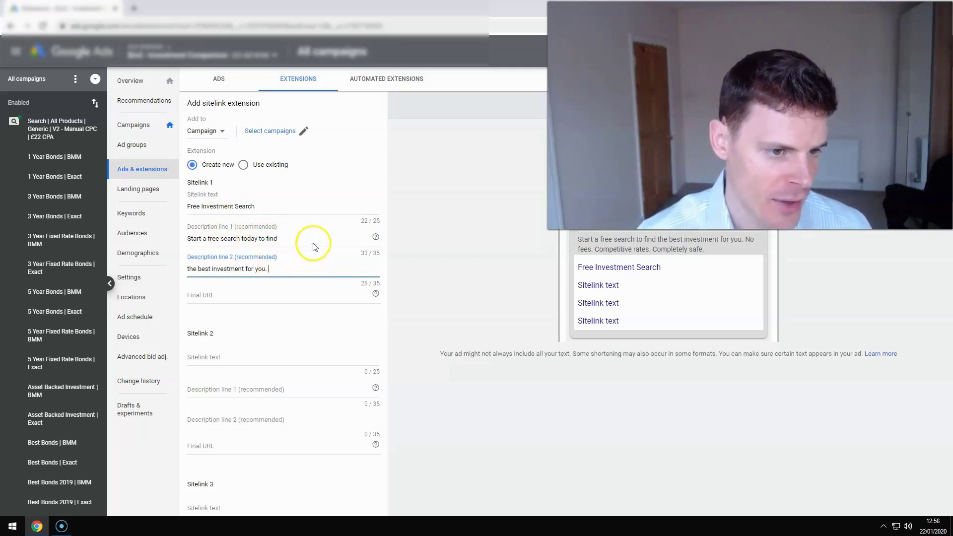
pyautogui.click(294, 207)
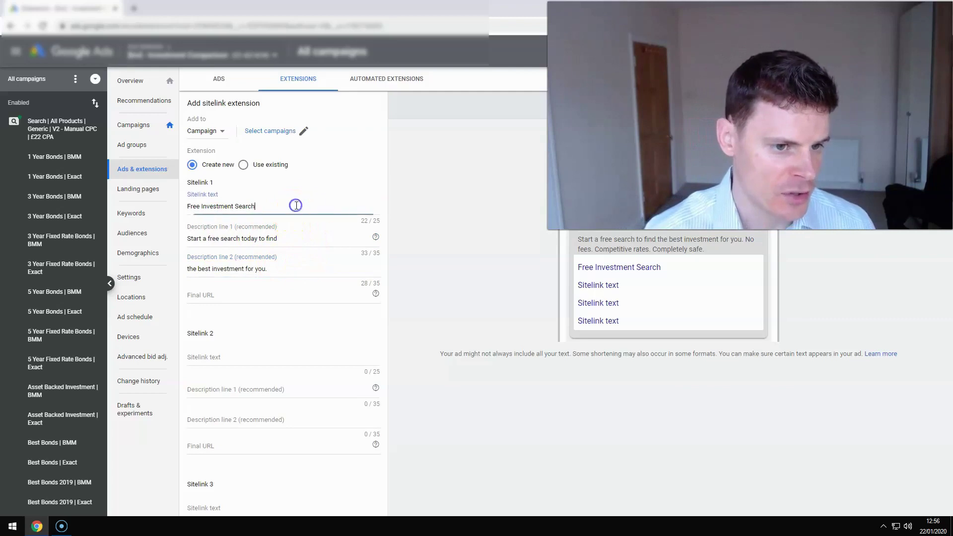
pyautogui.click(376, 220)
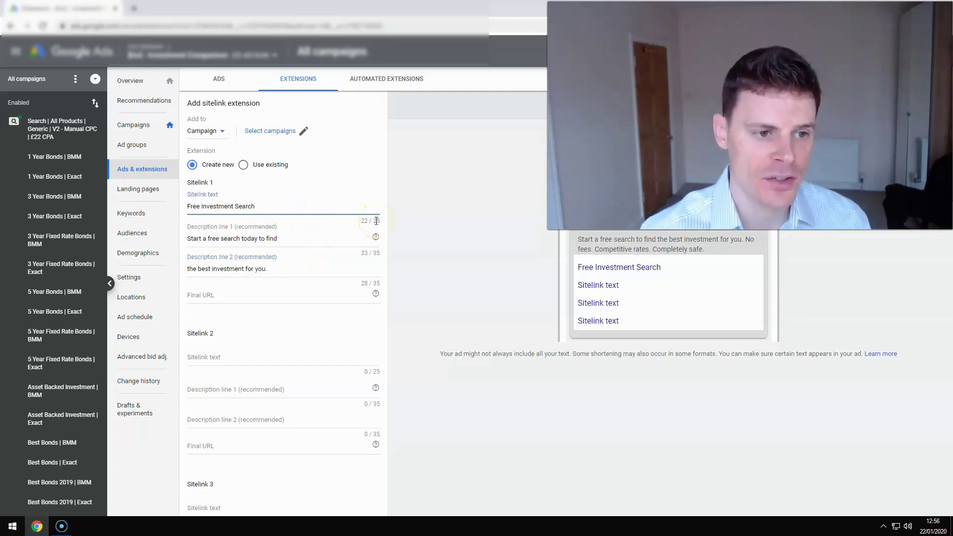
pyautogui.click(367, 227)
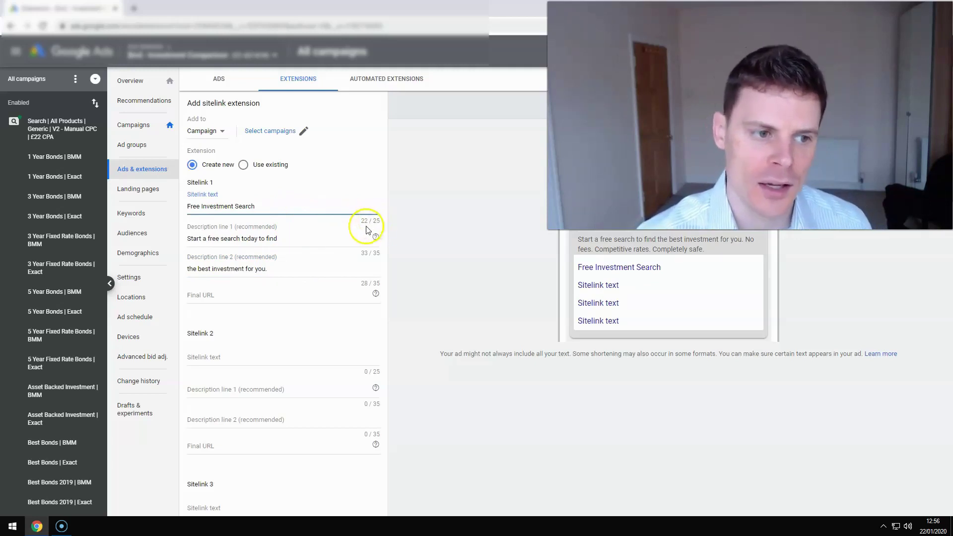
pyautogui.click(282, 239)
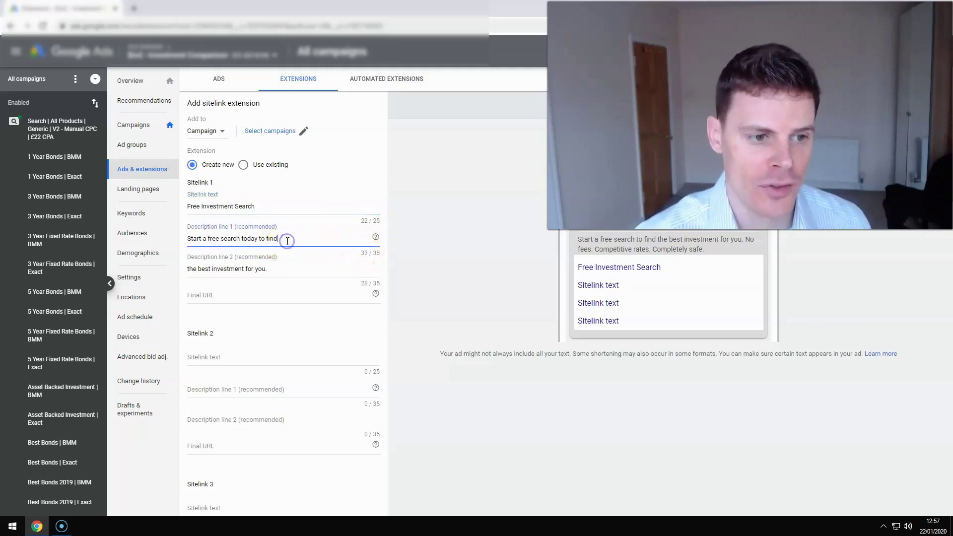
pyautogui.click(286, 268)
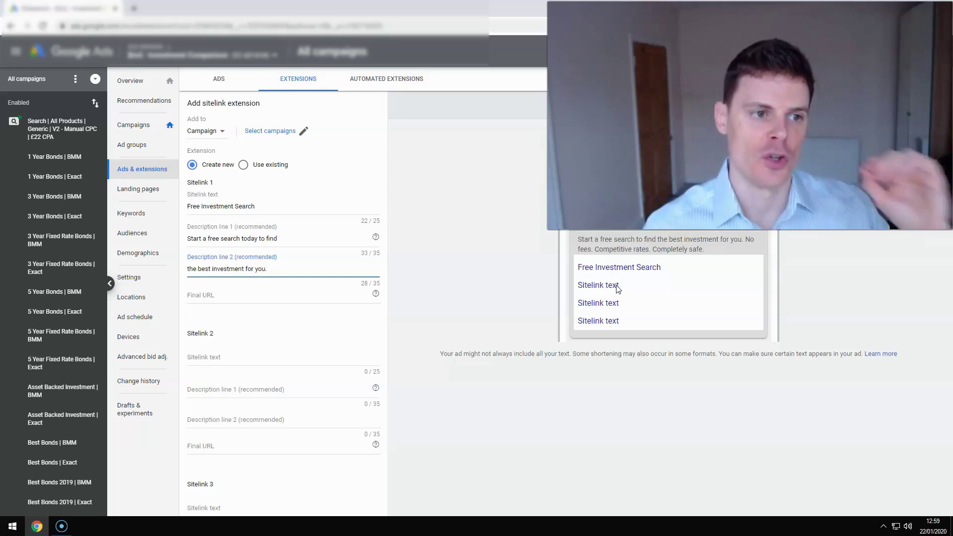
pyautogui.click(608, 292)
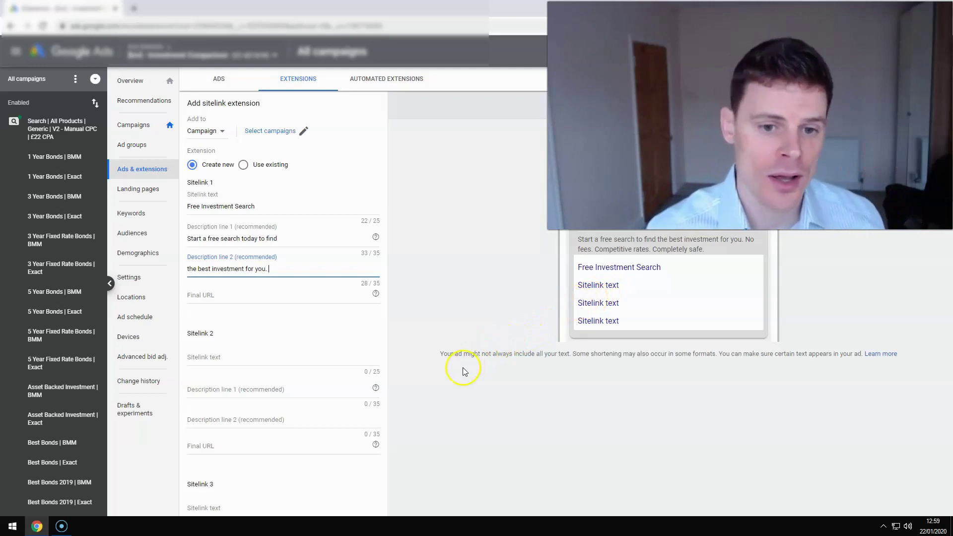
# Scroll down to Sitelink 4, the Save/Cancel buttons and the extensions table.
pyautogui.scroll(-8, 462, 367)
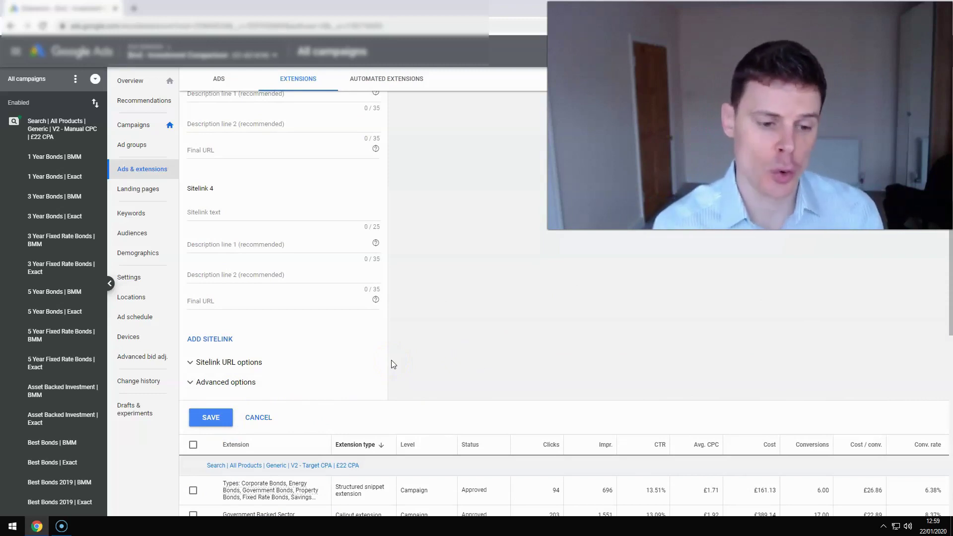
pyautogui.moveTo(489, 491); pyautogui.dragTo(462, 493)
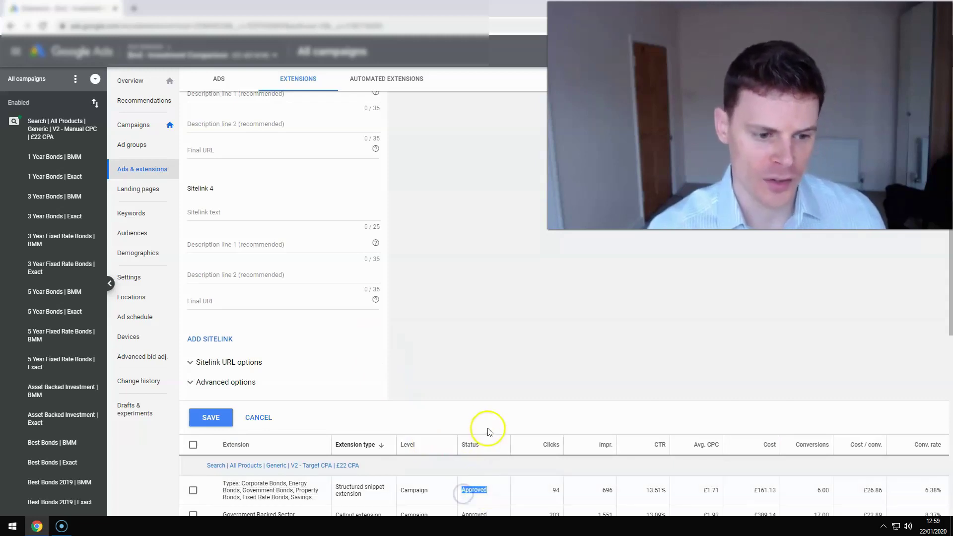
pyautogui.click(502, 401)
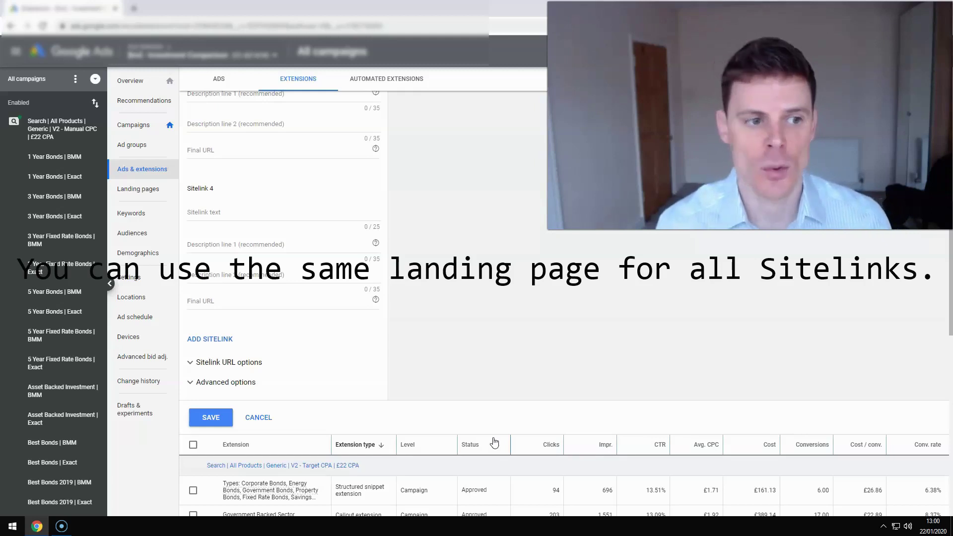
pyautogui.scroll(9, 481, 404)
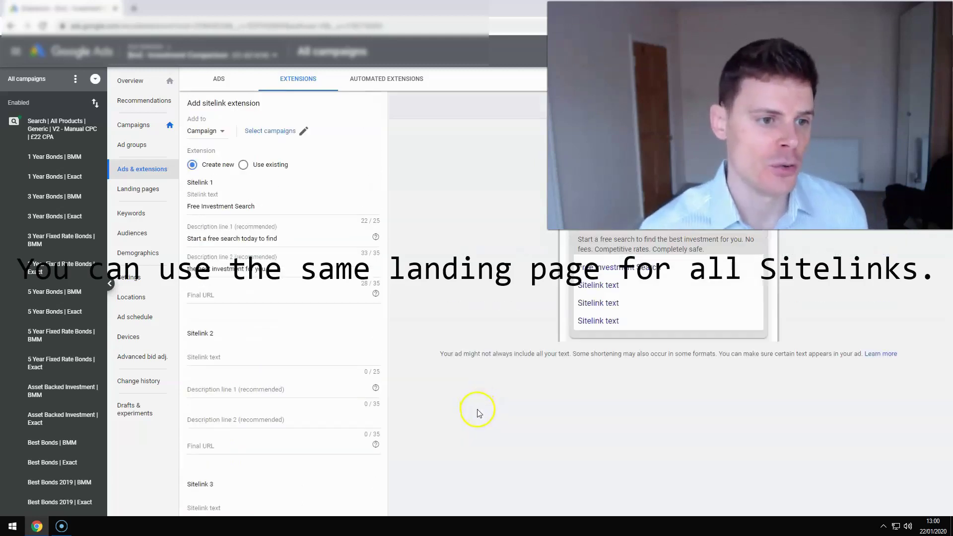
# Enter 'investment.com' as Sitelink 1's final URL and select it.
pyautogui.click(238, 308)
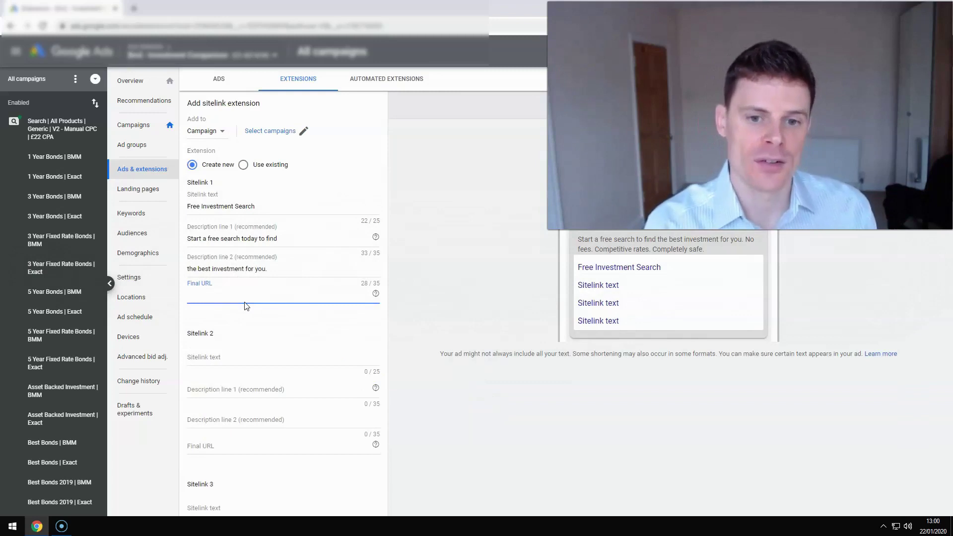
pyautogui.write('invest')
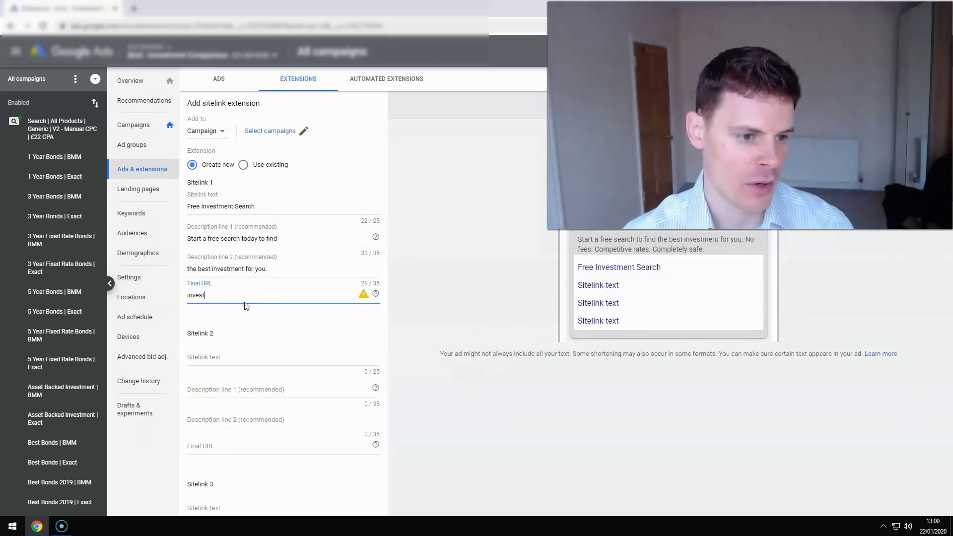
pyautogui.write('ment.com')
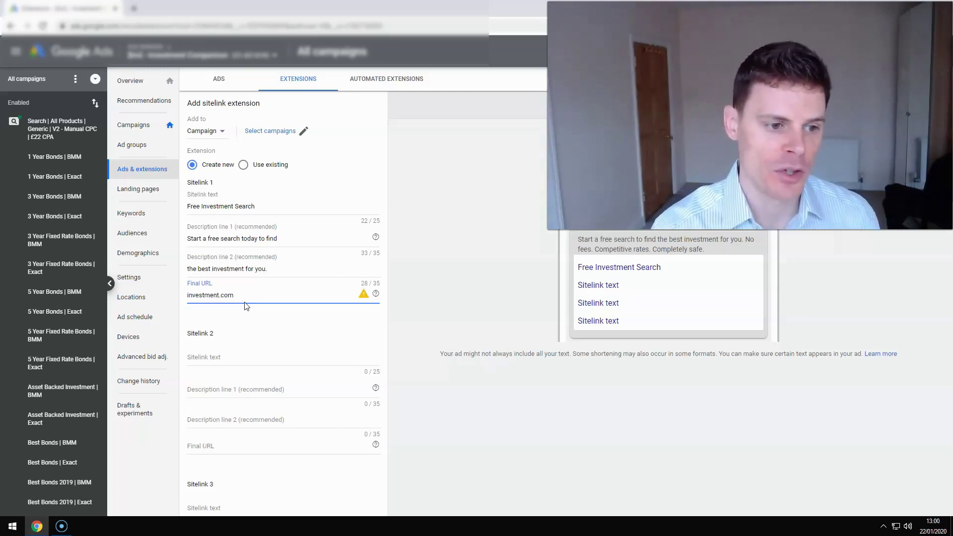
pyautogui.moveTo(239, 295); pyautogui.dragTo(186, 296)
# Copy 'investment.com' from Sitelink 1 and paste it as Sitelink 2's final URL.
pyautogui.hotkey('ctrl', 'c')
pyautogui.scroll(-2, 206, 328)
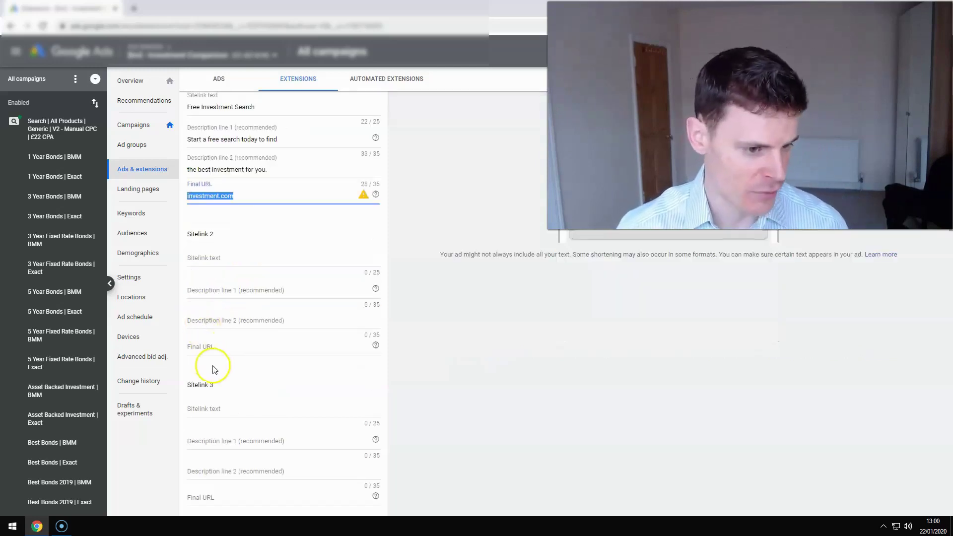
pyautogui.click(213, 348)
pyautogui.hotkey('ctrl', 'v')
pyautogui.scroll(2, 271, 371)
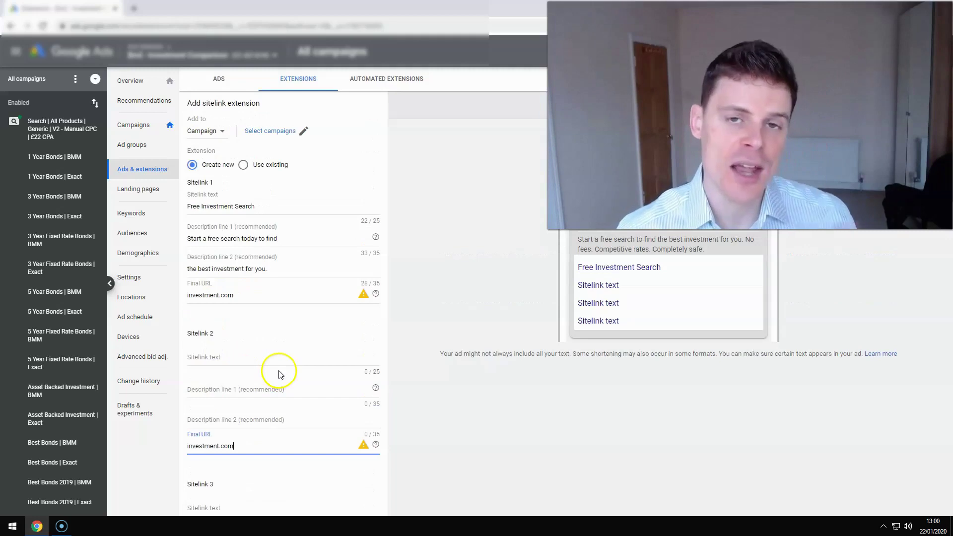